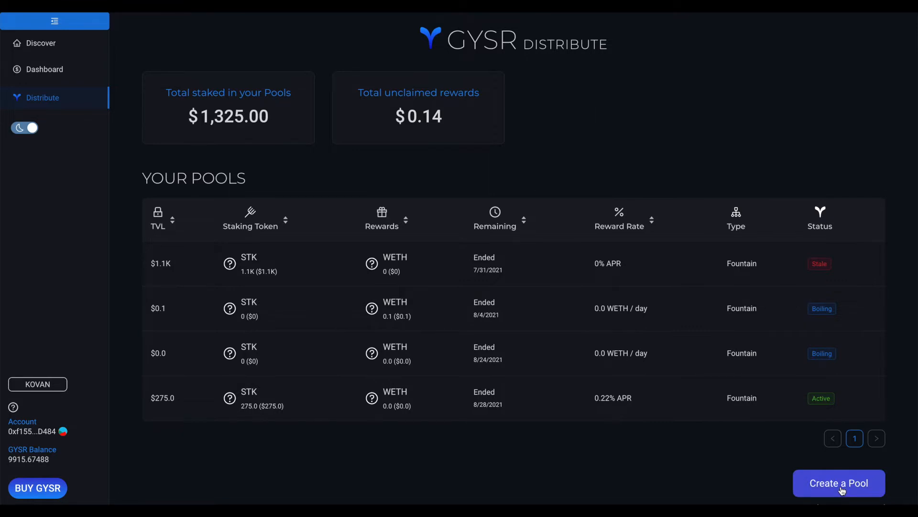
# - Start creating a new pool and choose Aquarium as its type
pyautogui.click(842, 490)
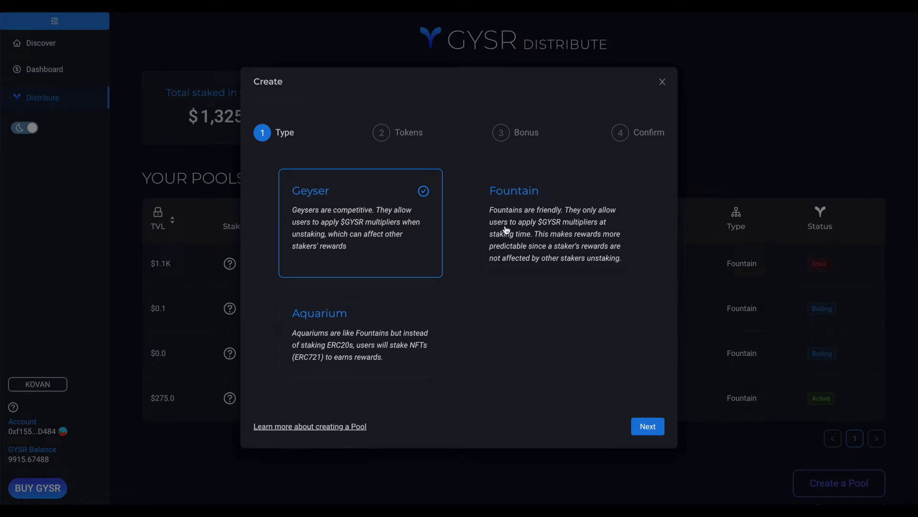
pyautogui.click(400, 318)
pyautogui.click(641, 426)
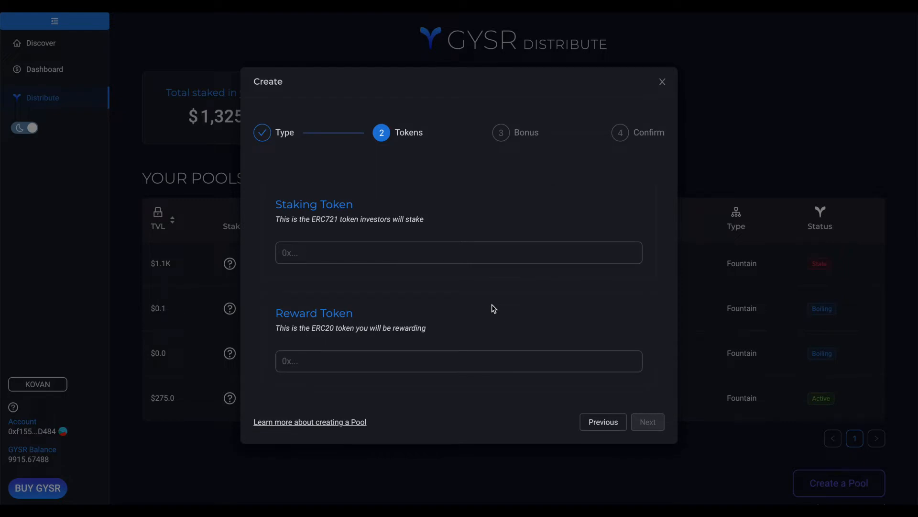
pyautogui.click(370, 253)
pyautogui.click(376, 254)
pyautogui.hotkey('ctrl', 'v')
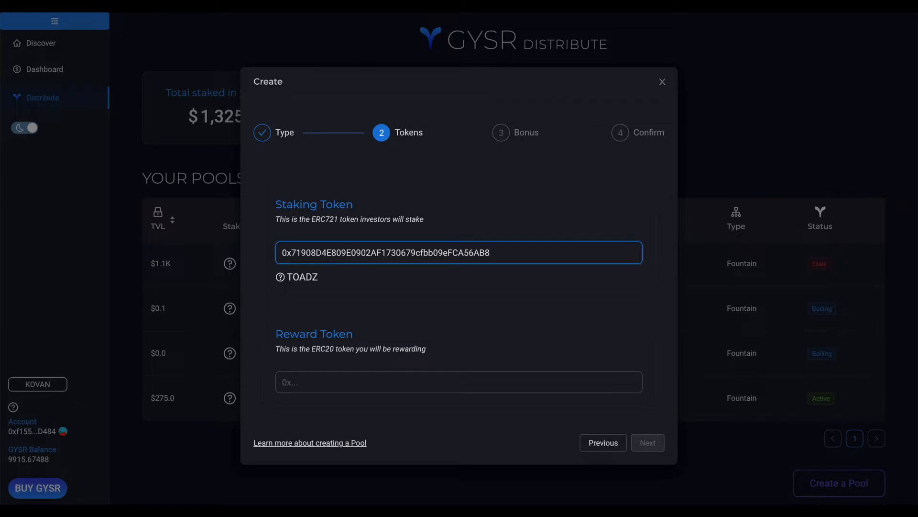
pyautogui.click(334, 379)
pyautogui.hotkey('ctrl', 'v')
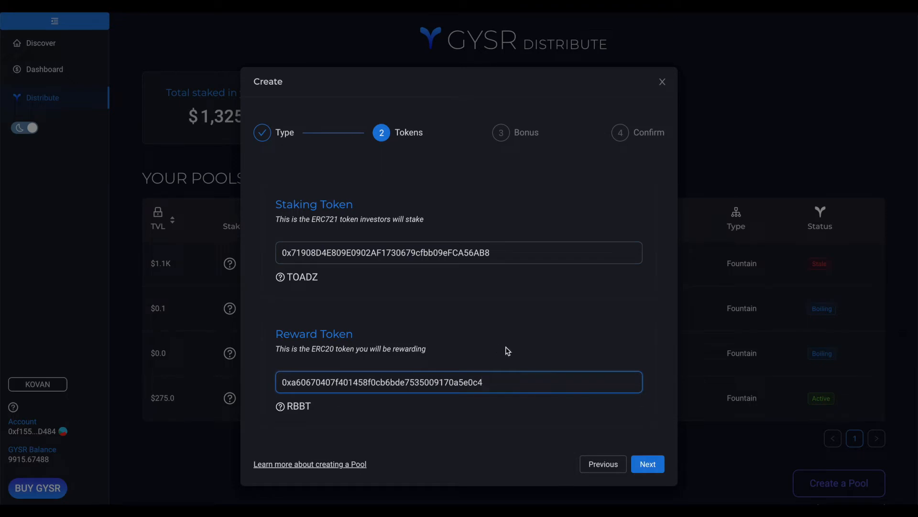
pyautogui.click(647, 465)
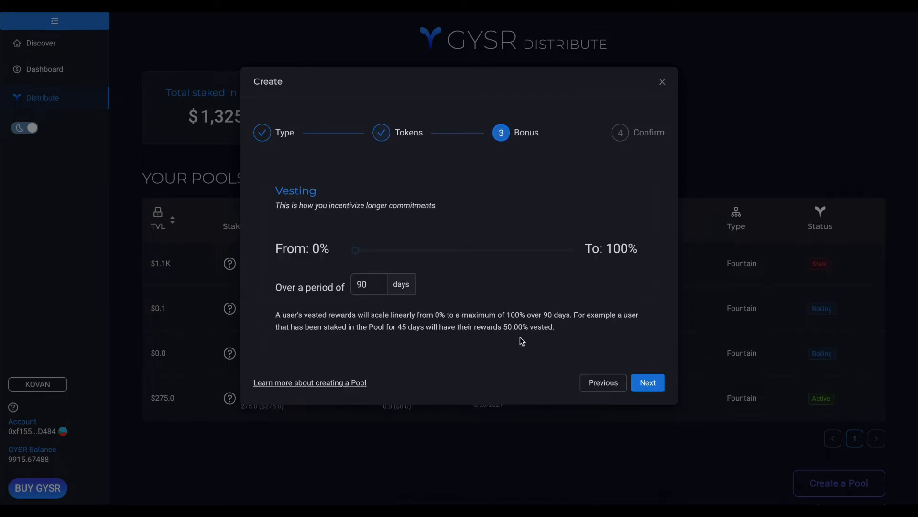
# - Set the starting vesting percentage to 50% and proceed to the deployment confirmation
pyautogui.moveTo(359, 254)
pyautogui.moveTo(359, 254); pyautogui.dragTo(469, 256)
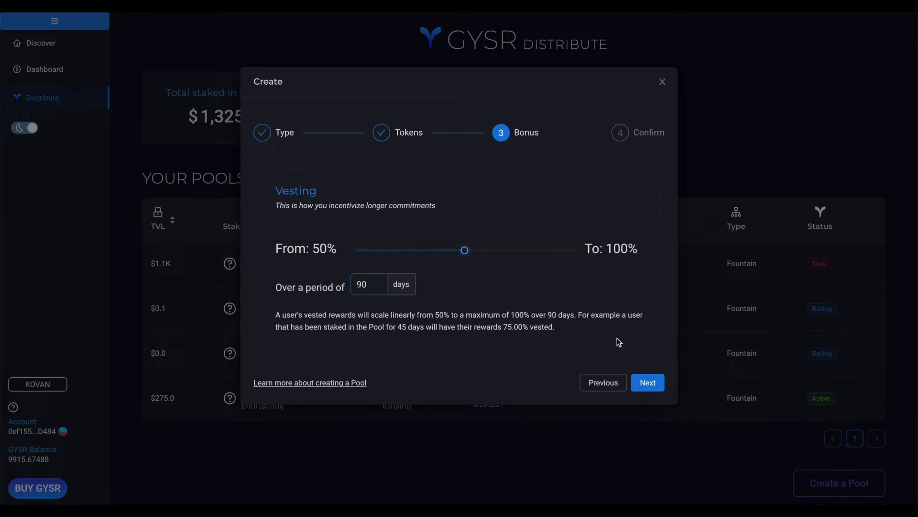
pyautogui.click(648, 383)
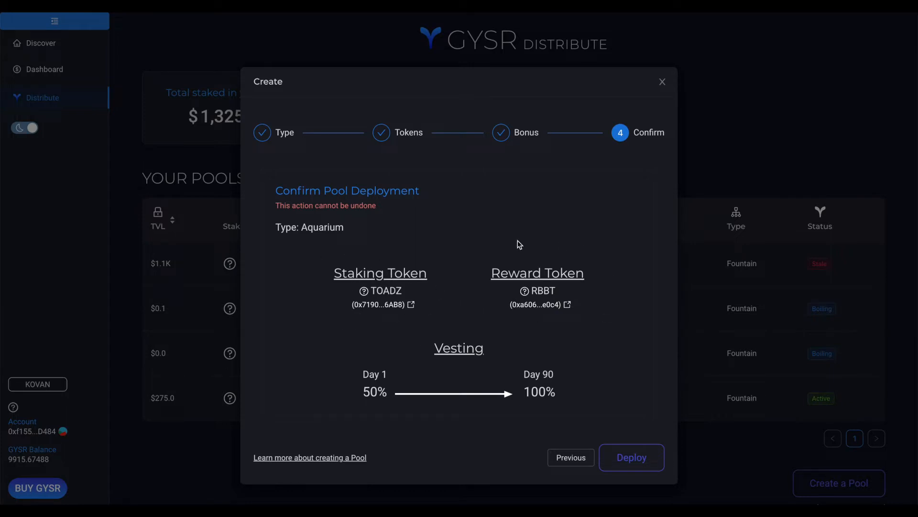
# - Review the vesting terms, deploy the Aquarium pool and approve its transaction in the wallet
pyautogui.moveTo(363, 390); pyautogui.dragTo(388, 391)
pyautogui.click(384, 391)
pyautogui.moveTo(525, 392); pyautogui.dragTo(555, 393)
pyautogui.click(553, 392)
pyautogui.click(641, 459)
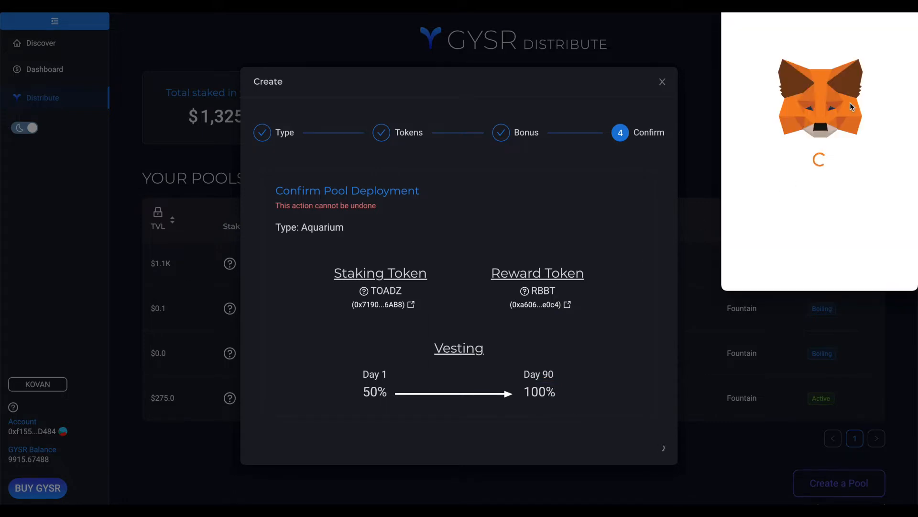
pyautogui.scroll(-3, 856, 192)
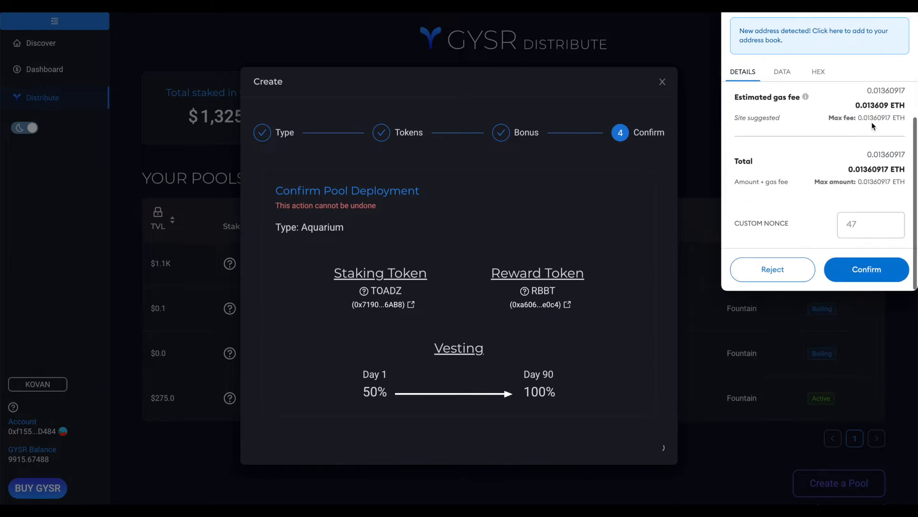
pyautogui.click(870, 270)
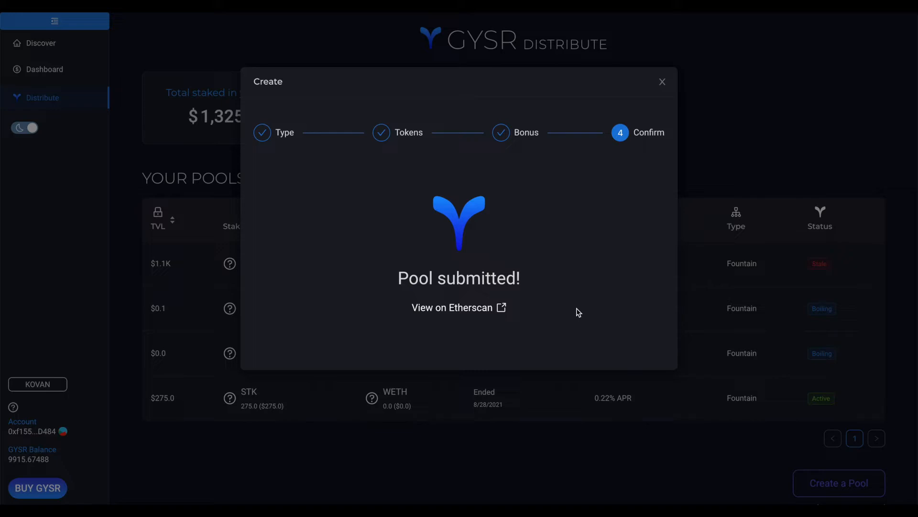
# - Close the creation dialog, refresh the list of own pools and open the unfunded TOADZ/RBBT Aquarium pool
pyautogui.click(661, 84)
pyautogui.press('super+r')
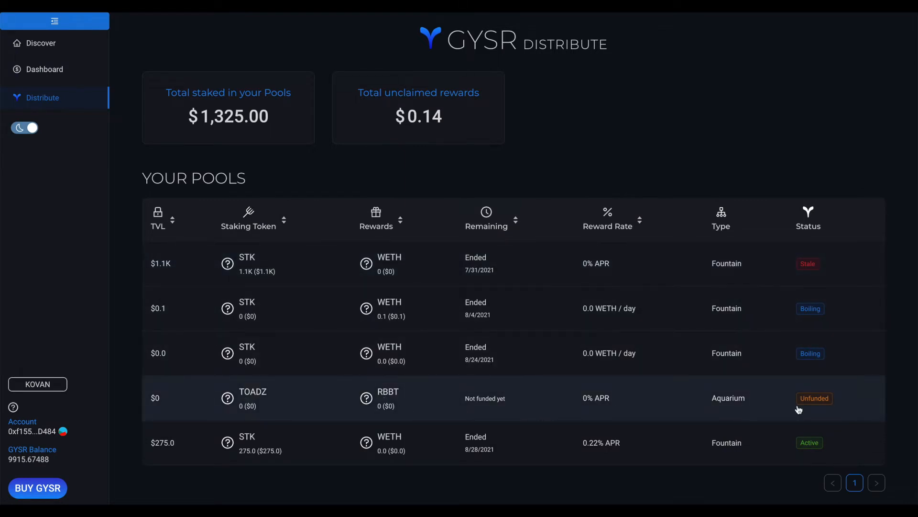
pyautogui.click(634, 408)
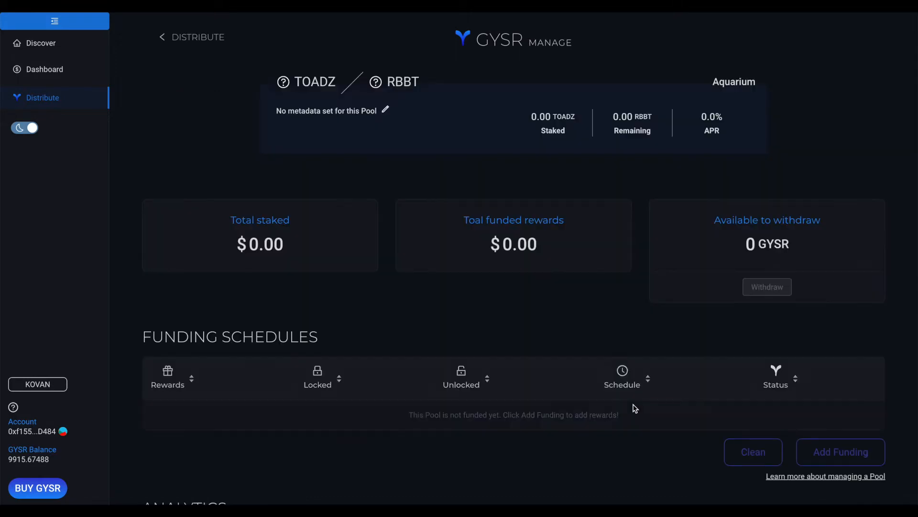
pyautogui.scroll(-1, 589, 382)
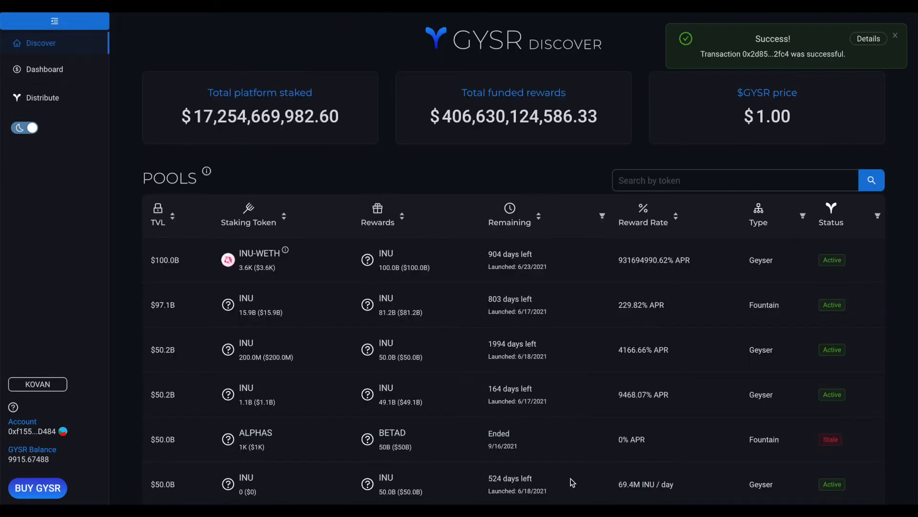
# - Filter the public pool list to the Aquarium type and open the active TOADZ/RBBT pool
pyautogui.click(803, 217)
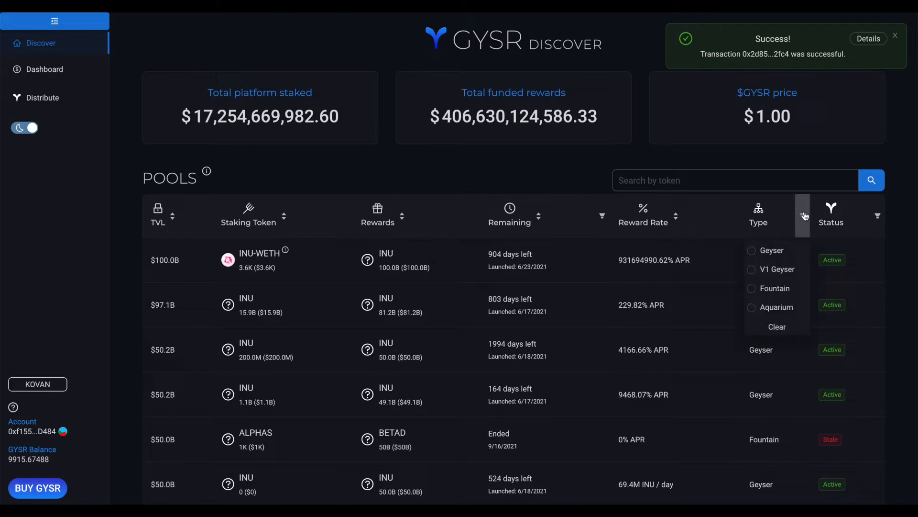
pyautogui.click(773, 309)
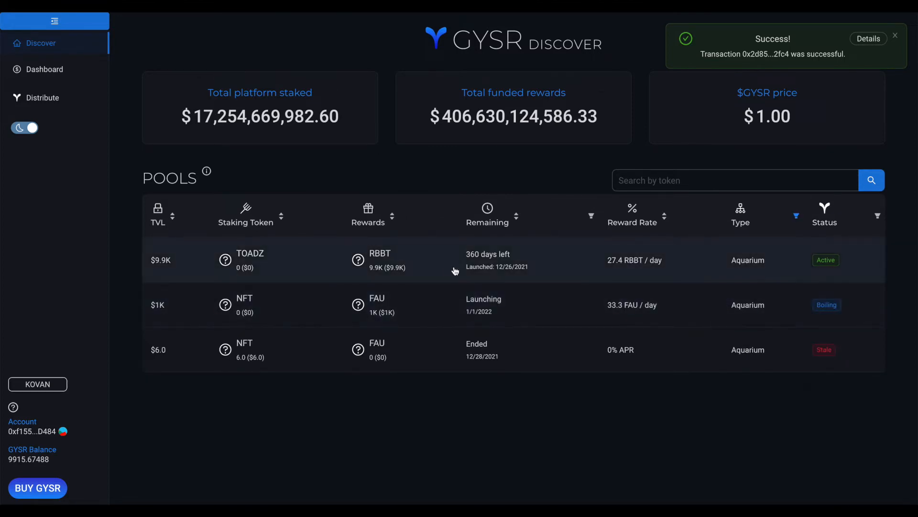
pyautogui.click(589, 260)
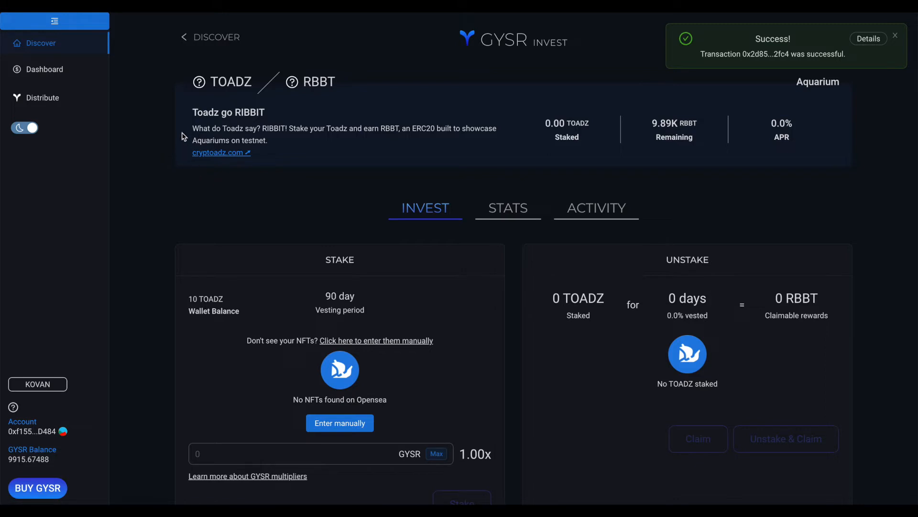
pyautogui.moveTo(198, 112); pyautogui.dragTo(251, 111)
pyautogui.click(251, 110)
pyautogui.moveTo(199, 128); pyautogui.dragTo(233, 134)
pyautogui.tripleClick(235, 137)
pyautogui.click(279, 189)
# - Switch the staking form to manual entry and add token IDs 1, 2 and 3
pyautogui.scroll(-1, 526, 257)
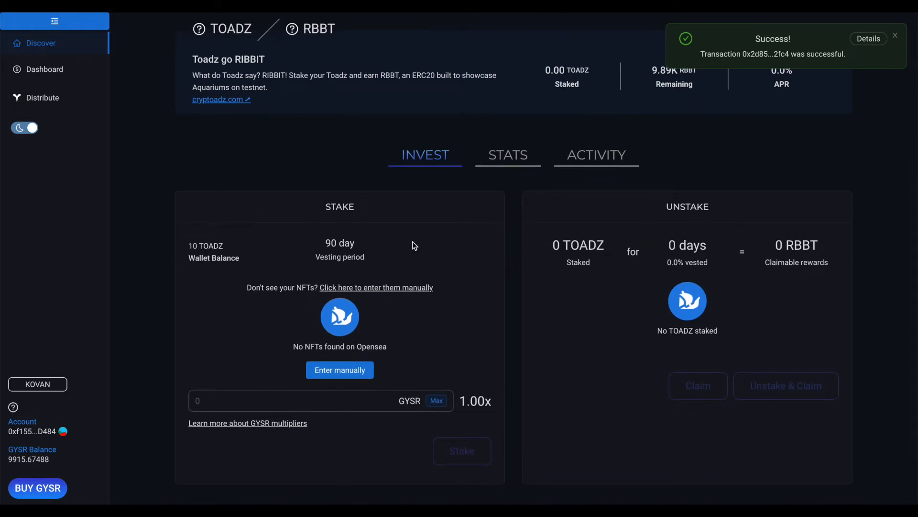
pyautogui.moveTo(586, 256)
pyautogui.click(365, 372)
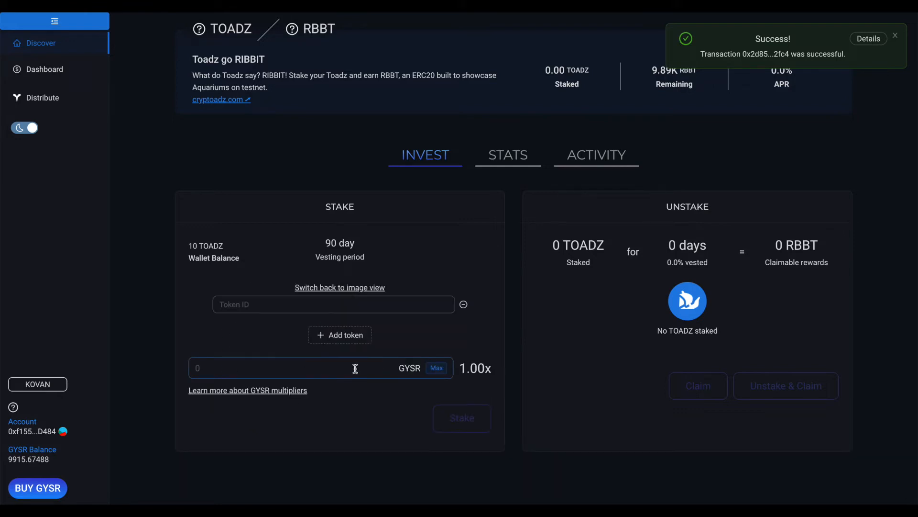
pyautogui.click(323, 304)
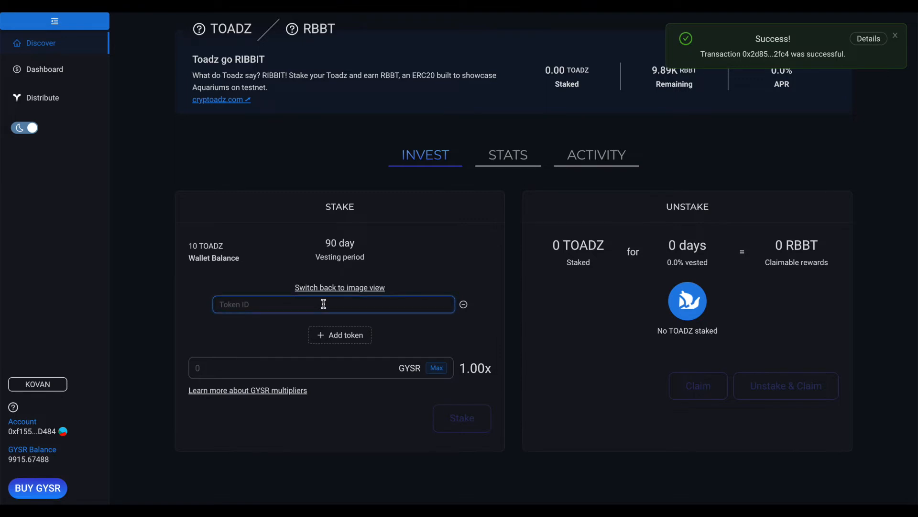
pyautogui.write('1')
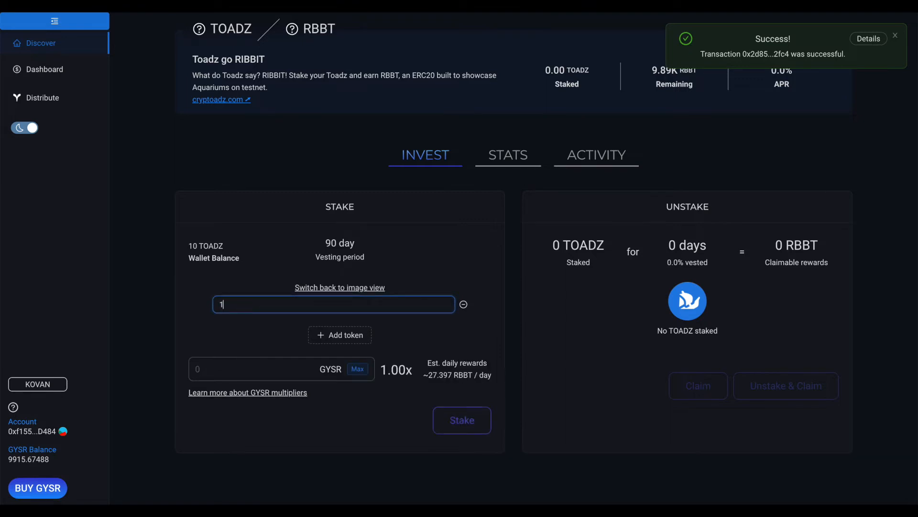
pyautogui.click(329, 334)
pyautogui.click(294, 333)
pyautogui.write('2')
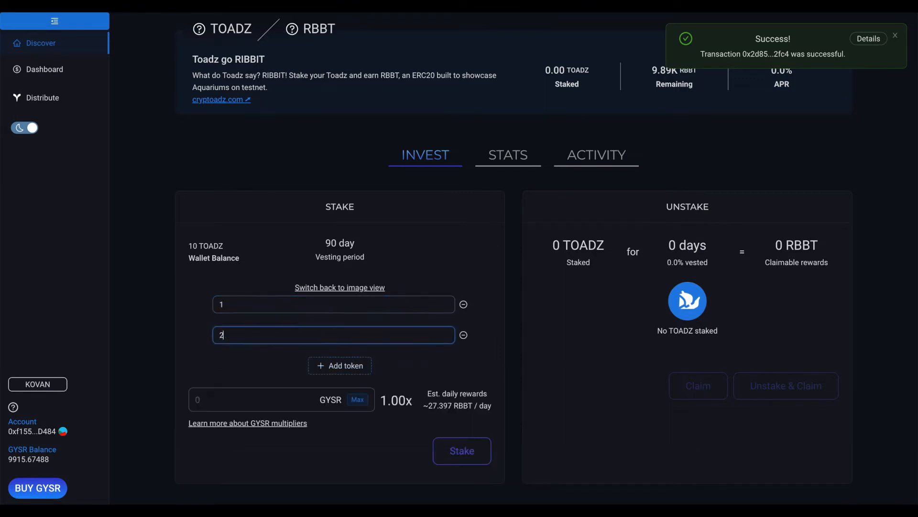
pyautogui.click(320, 364)
pyautogui.click(290, 363)
pyautogui.write('3')
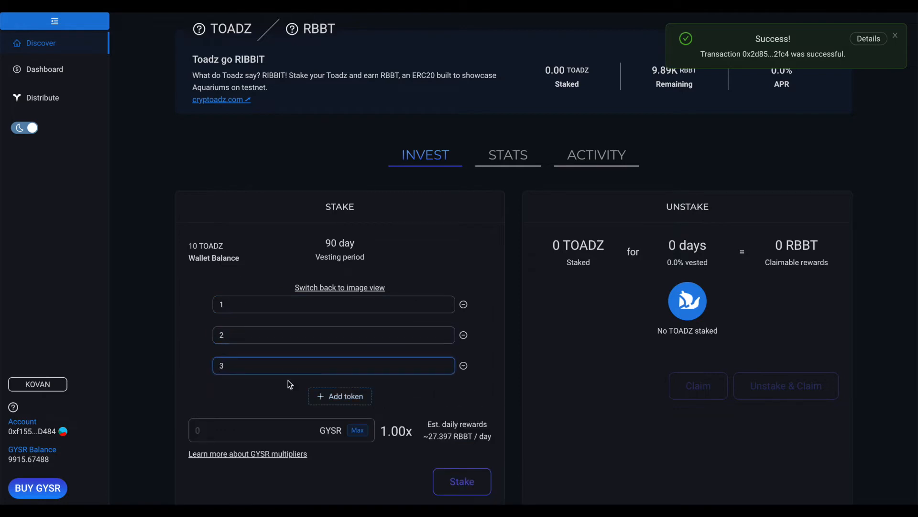
pyautogui.click(284, 397)
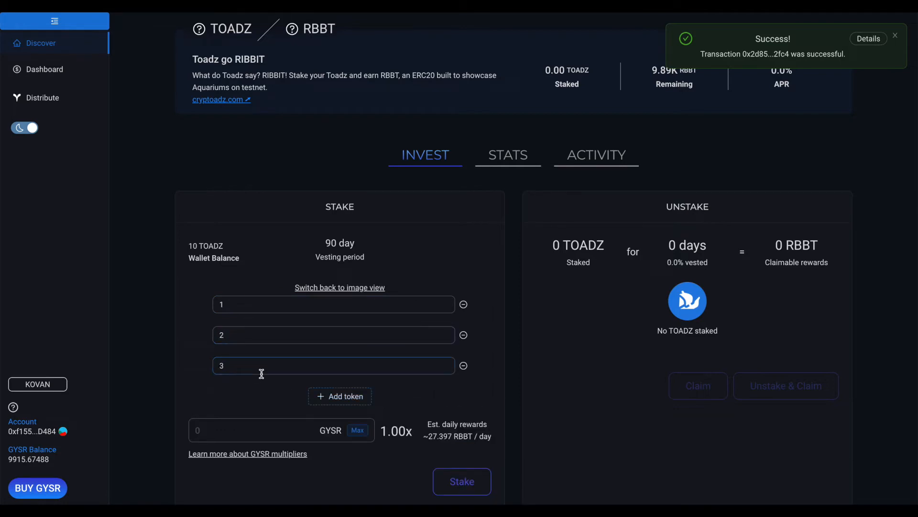
# - Set the GYSR multiplier spend to 10 and approve GYSR access in the wallet
pyautogui.click(273, 430)
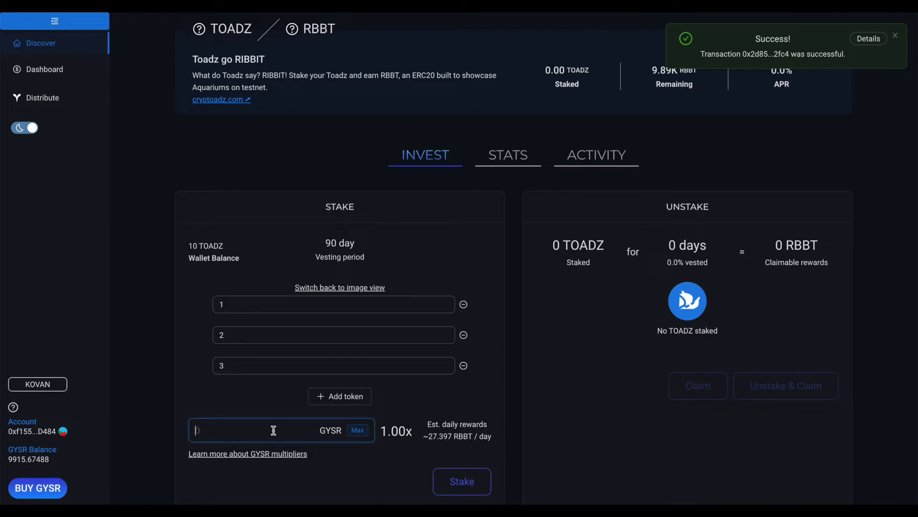
pyautogui.write('10')
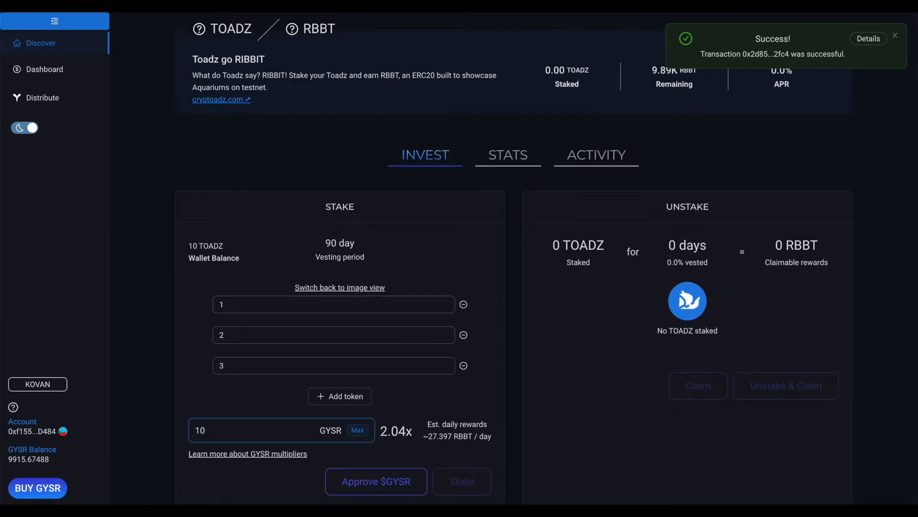
pyautogui.click(370, 481)
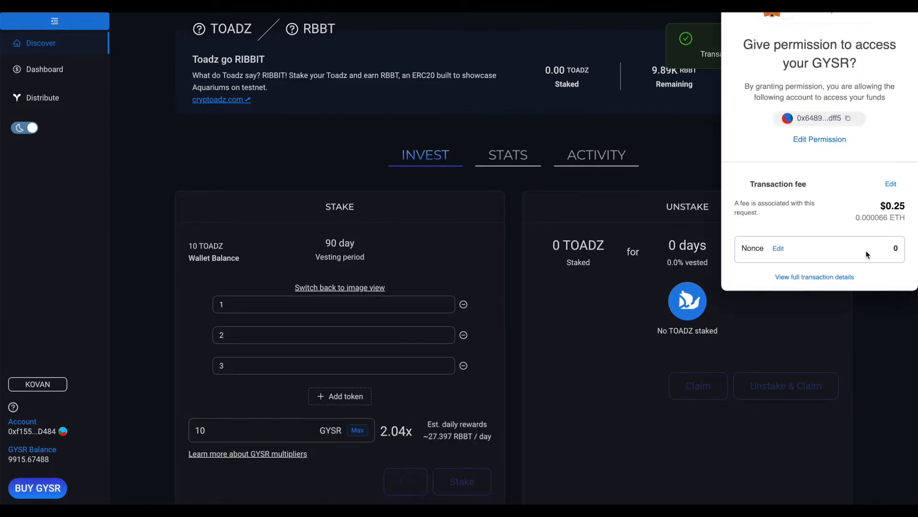
pyautogui.click(872, 280)
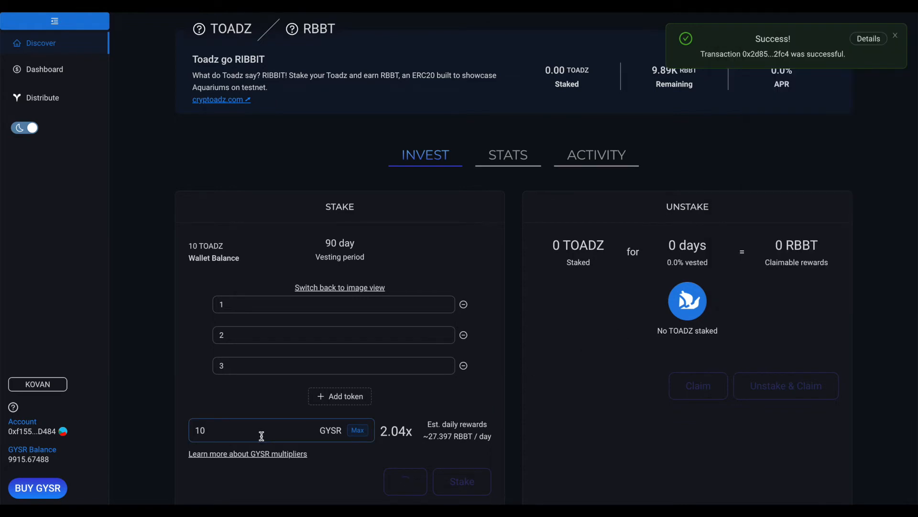
# - Stake the three TOADZ with the 10 GYSR multiplier and confirm the transaction in the wallet
pyautogui.moveTo(396, 428)
pyautogui.scroll(-1, 289, 410)
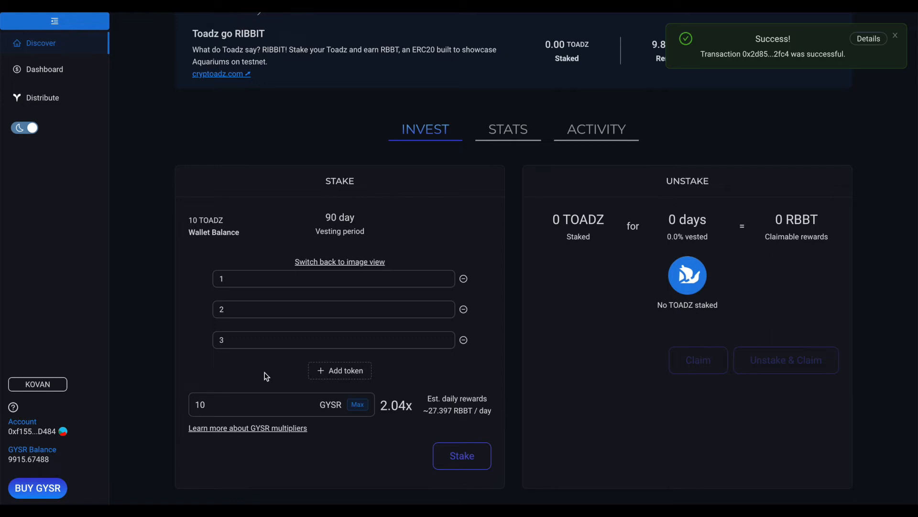
pyautogui.click(271, 282)
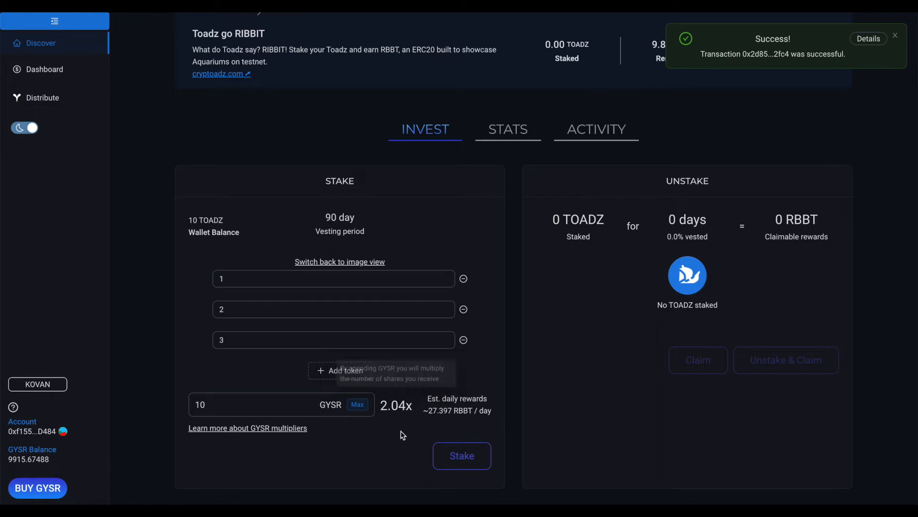
pyautogui.click(458, 454)
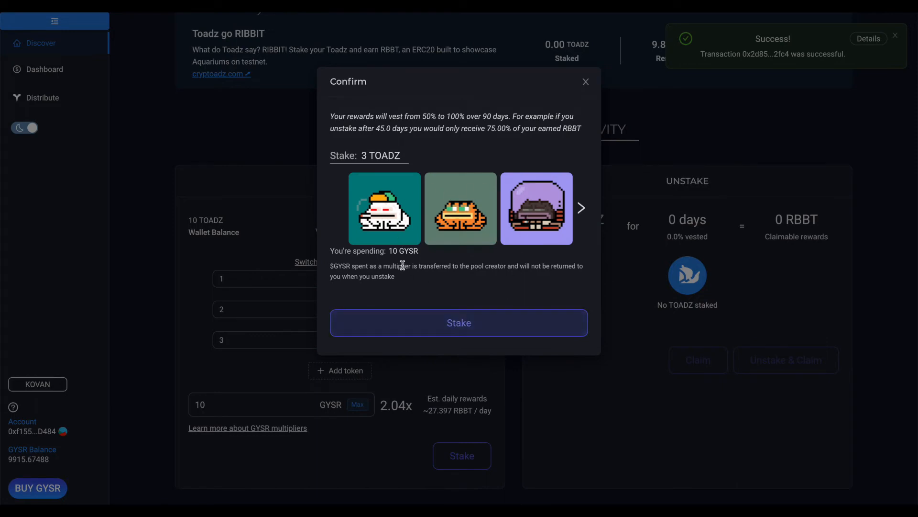
pyautogui.click(455, 316)
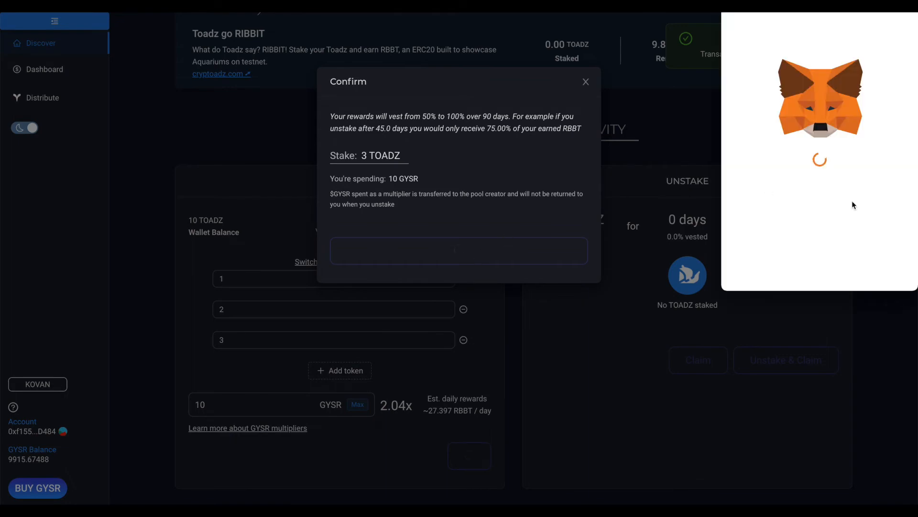
pyautogui.scroll(-3, 887, 226)
pyautogui.click(883, 268)
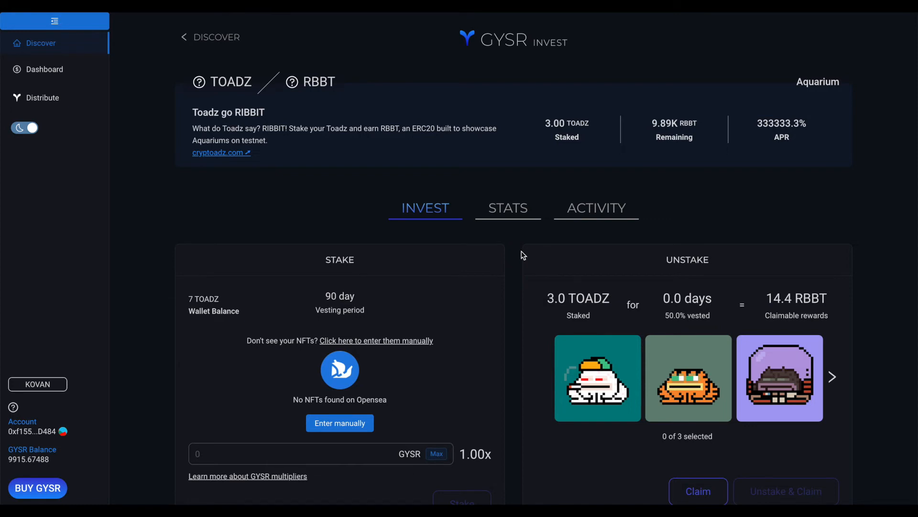
pyautogui.moveTo(581, 305)
pyautogui.moveTo(684, 298)
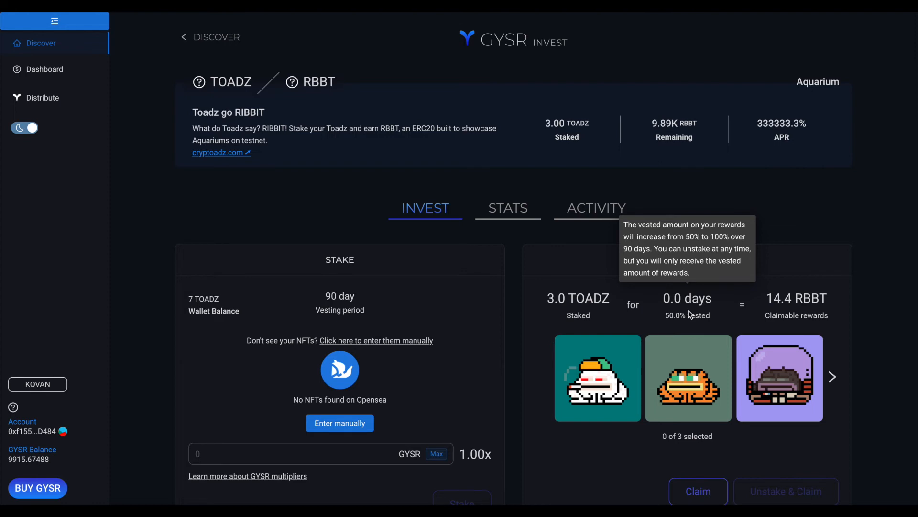
pyautogui.moveTo(807, 303)
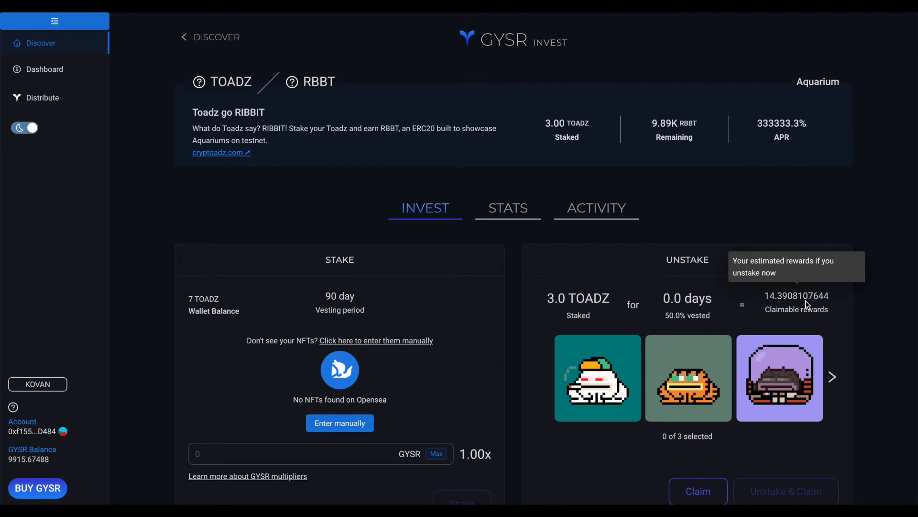
pyautogui.scroll(-1, 614, 343)
pyautogui.click(616, 343)
pyautogui.click(679, 344)
pyautogui.click(759, 342)
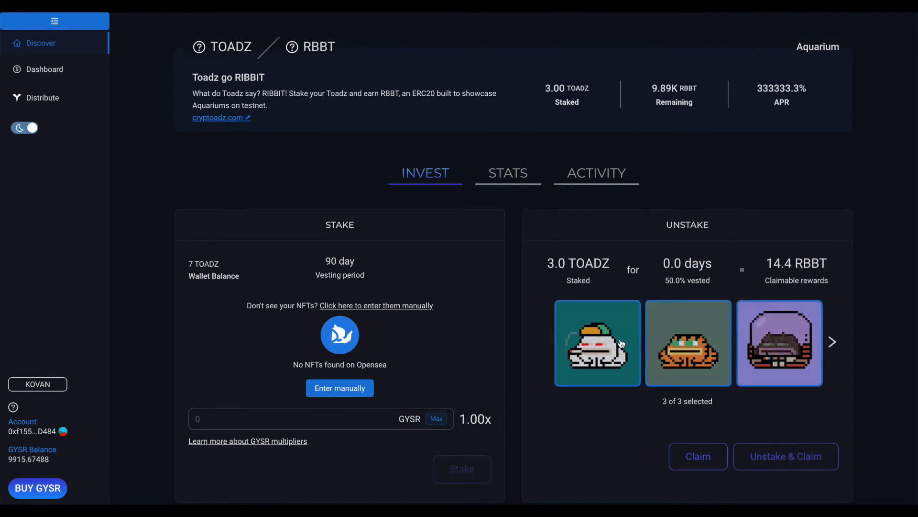
pyautogui.click(630, 343)
pyautogui.click(678, 347)
pyautogui.click(741, 345)
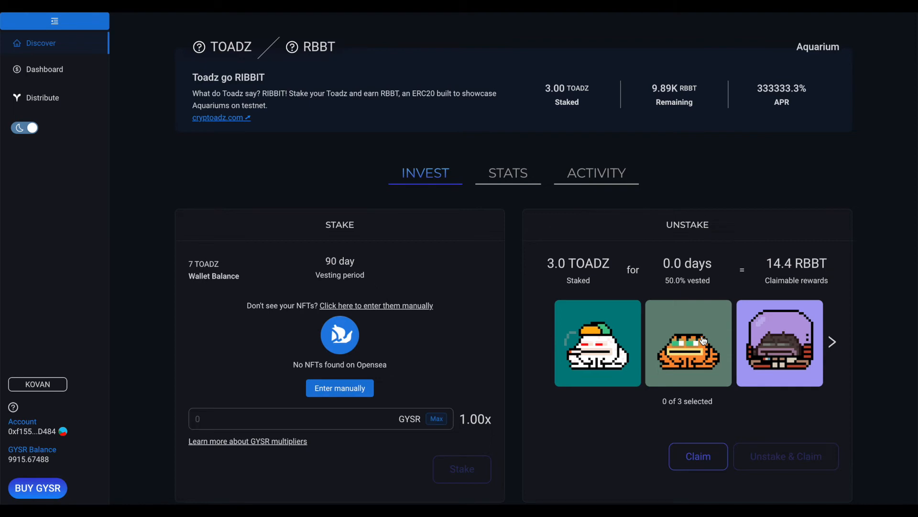
# - Select all three staked TOADZ and open the confirmation for claiming their rewards
pyautogui.click(626, 340)
pyautogui.click(686, 339)
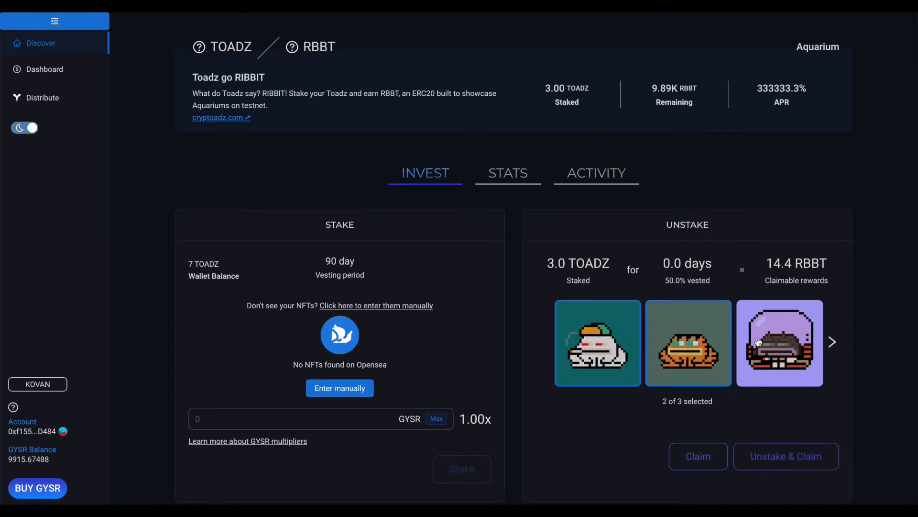
pyautogui.click(758, 342)
pyautogui.click(698, 460)
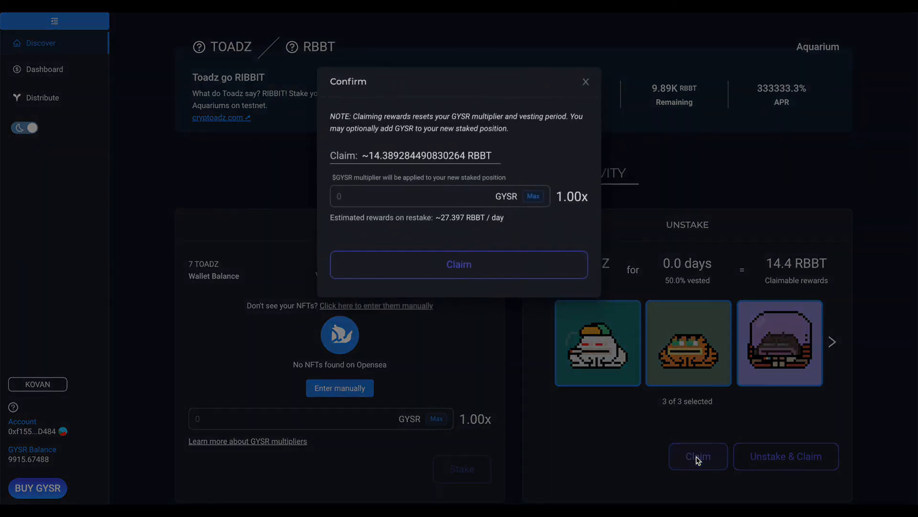
# - Try a 10 GYSR multiplier for the new staked position, clear it and dismiss the claim
pyautogui.click(429, 198)
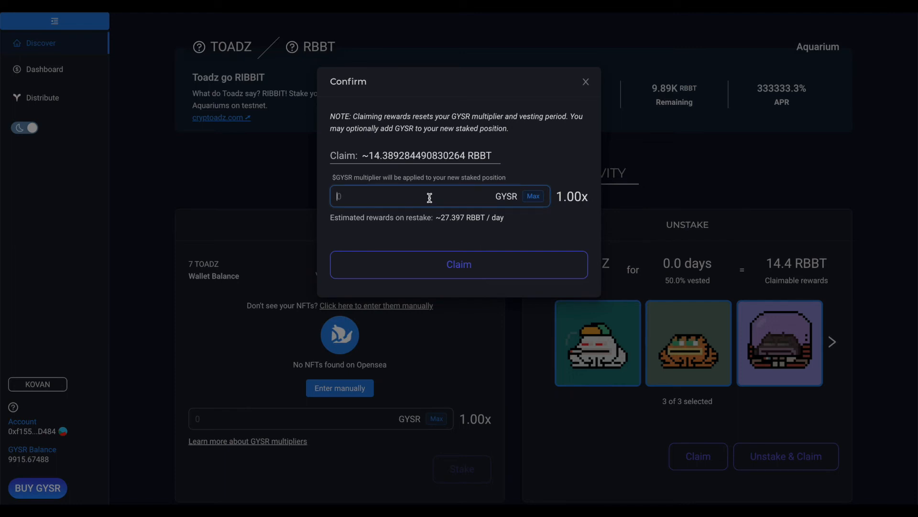
pyautogui.write('10')
pyautogui.press('BackSpace')
pyautogui.press('BackSpace')
pyautogui.click(586, 82)
# - Deselect all three staked TOADZ
pyautogui.scroll(-1, 522, 261)
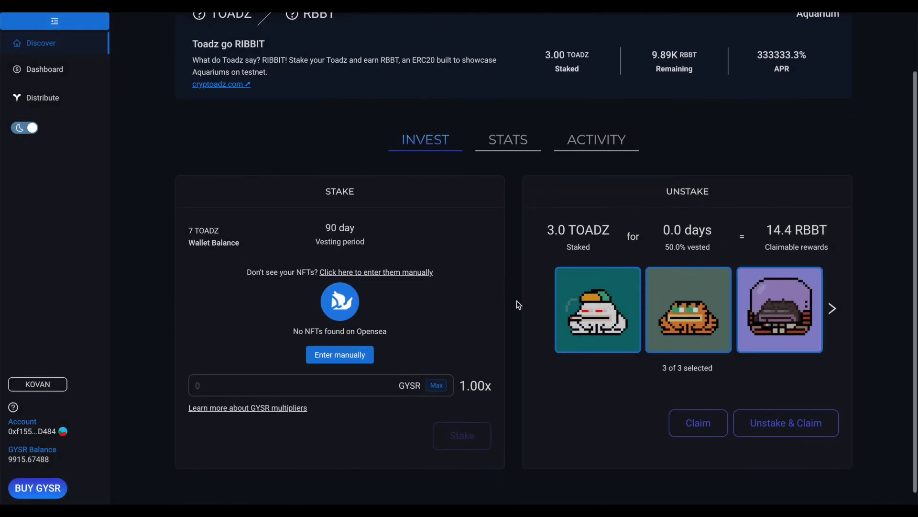
pyautogui.click(583, 319)
pyautogui.click(663, 318)
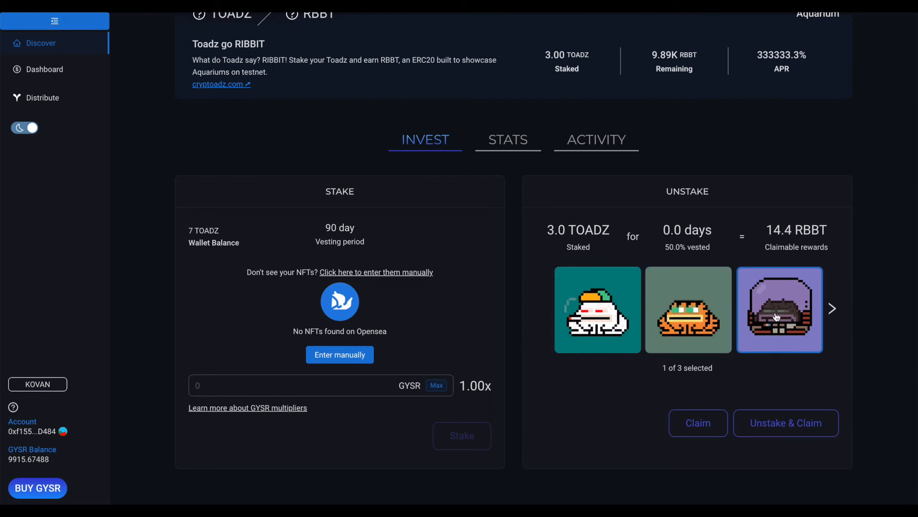
pyautogui.click(762, 325)
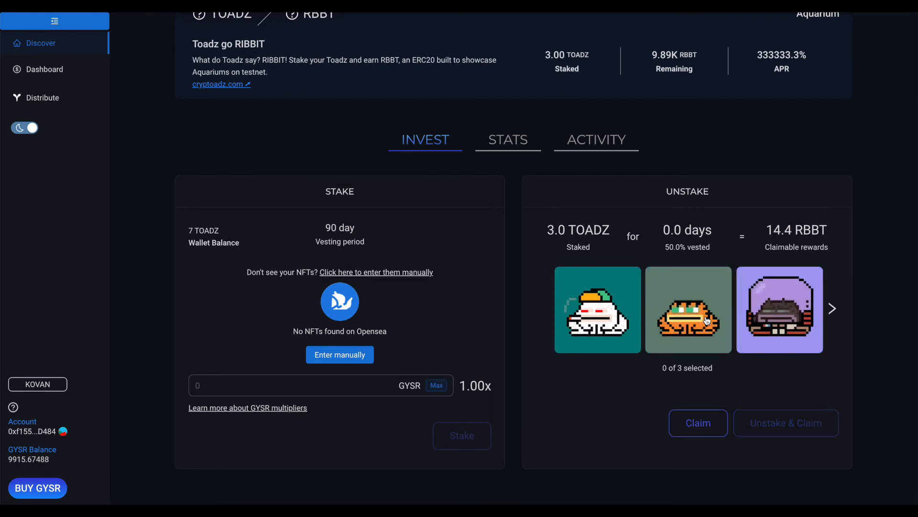
# - Unstake the white toad on the teal background, claim its rewards and confirm the transaction in the wallet
pyautogui.click(572, 289)
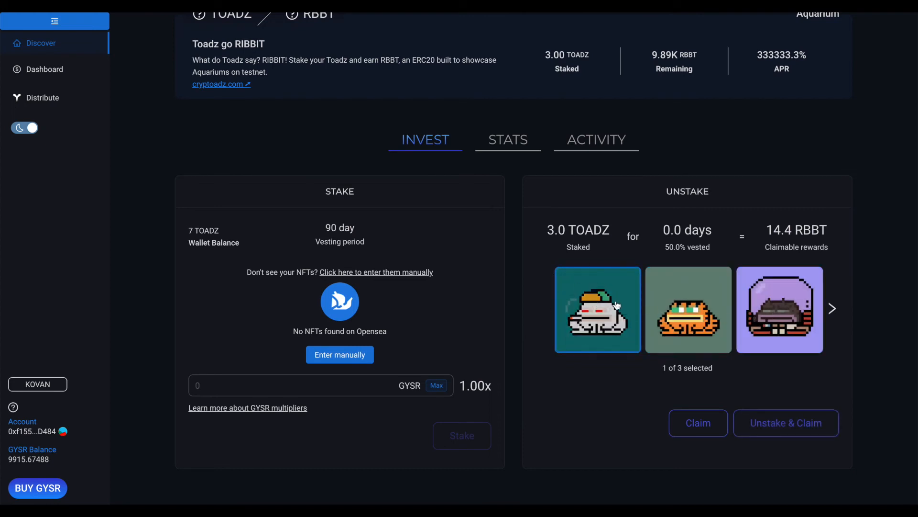
pyautogui.click(770, 423)
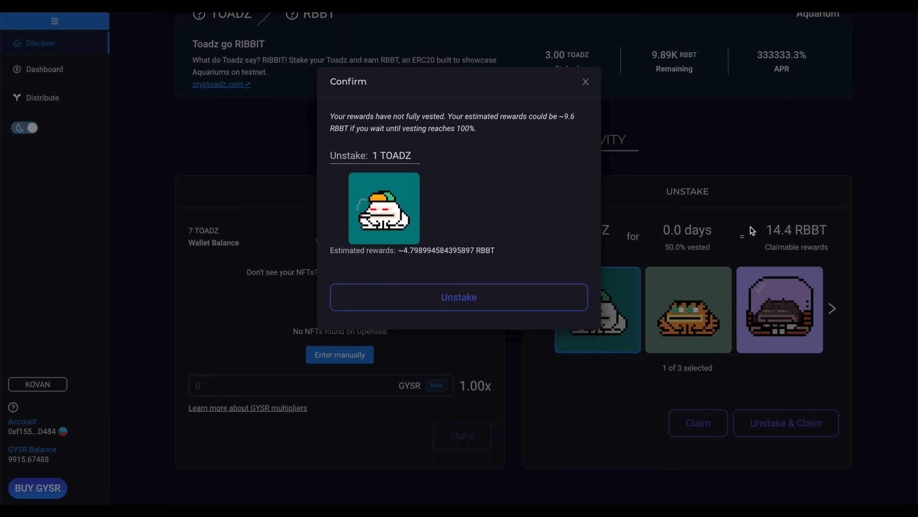
pyautogui.moveTo(403, 251); pyautogui.dragTo(440, 251)
pyautogui.click(442, 251)
pyautogui.click(463, 297)
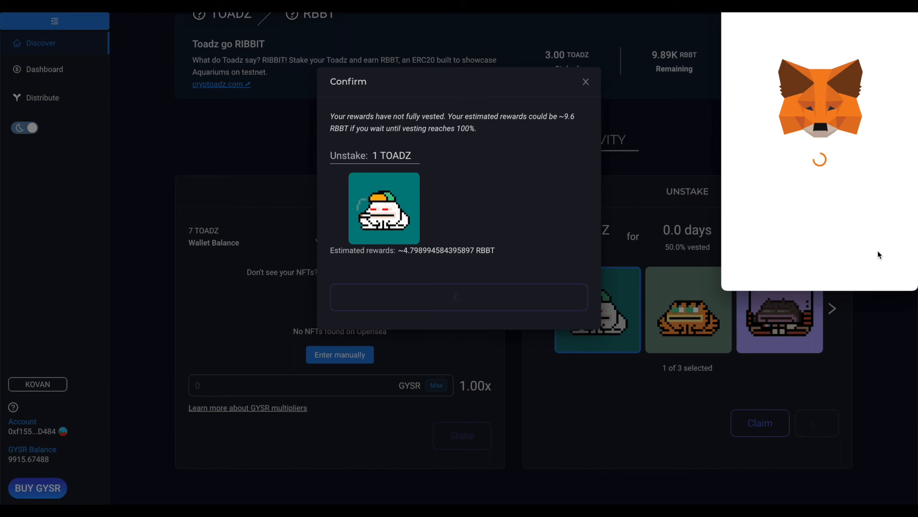
pyautogui.scroll(-3, 877, 267)
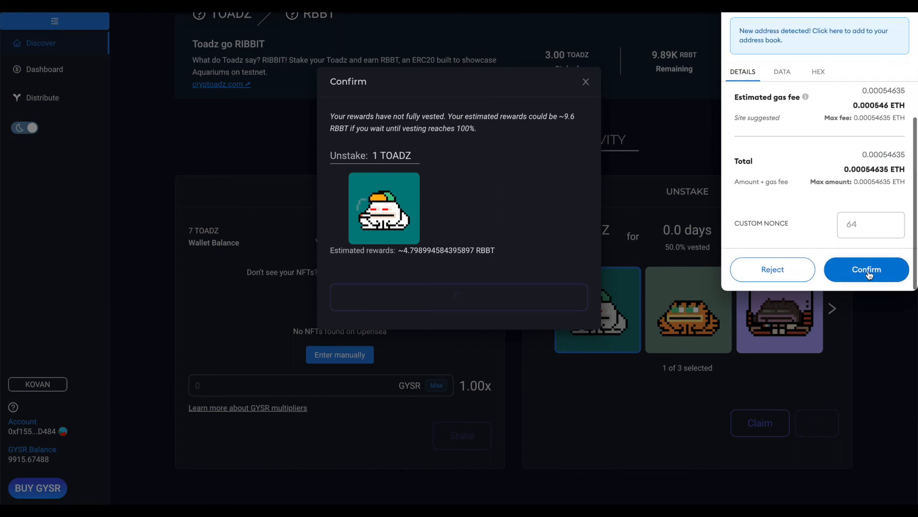
pyautogui.click(870, 275)
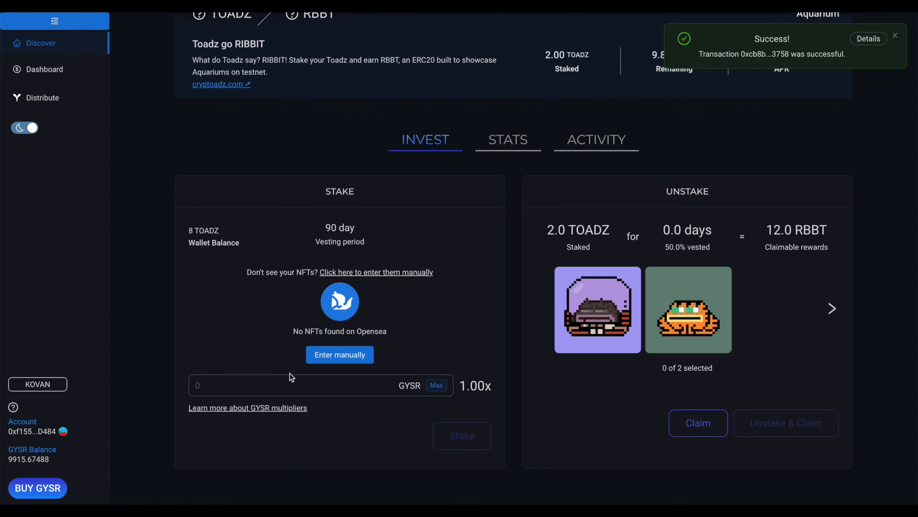
# - Examine the pool's overview, rewards, schedule and analytics charts, and return to the staking and unstaking view
pyautogui.click(512, 149)
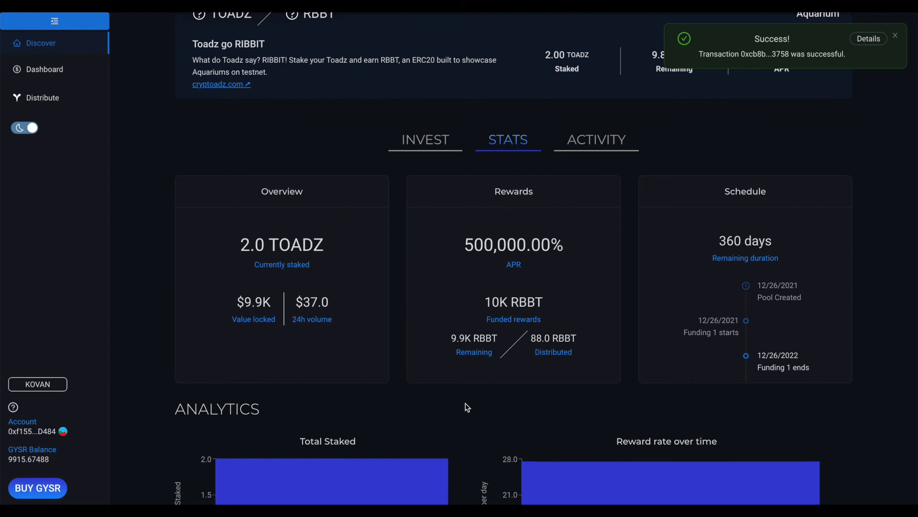
pyautogui.scroll(-3, 467, 407)
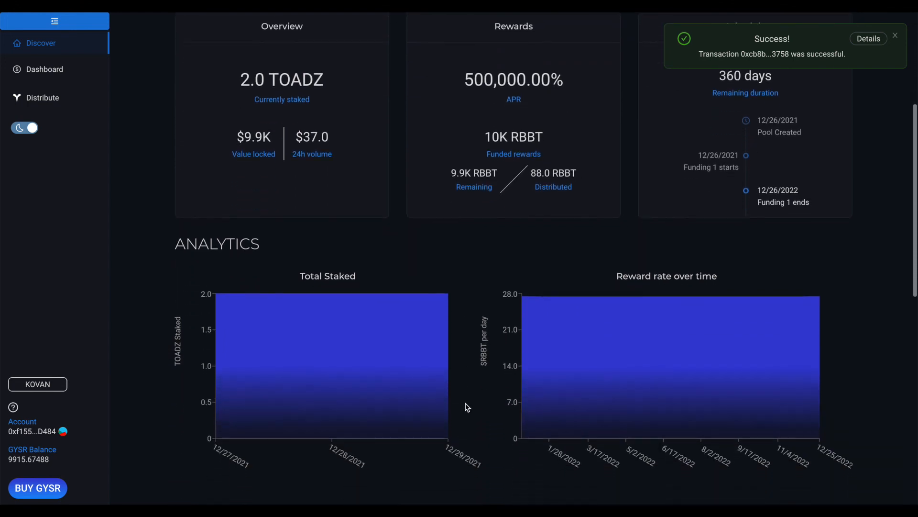
pyautogui.scroll(1, 468, 407)
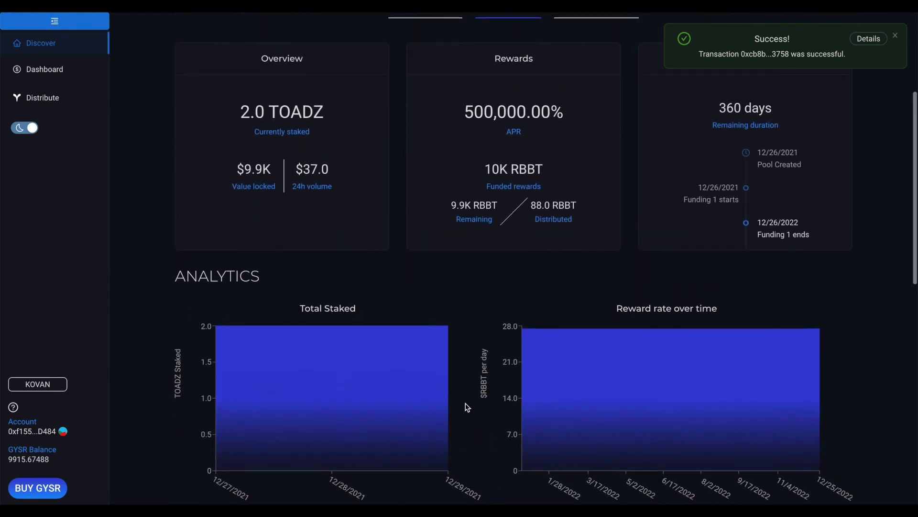
pyautogui.scroll(2, 467, 407)
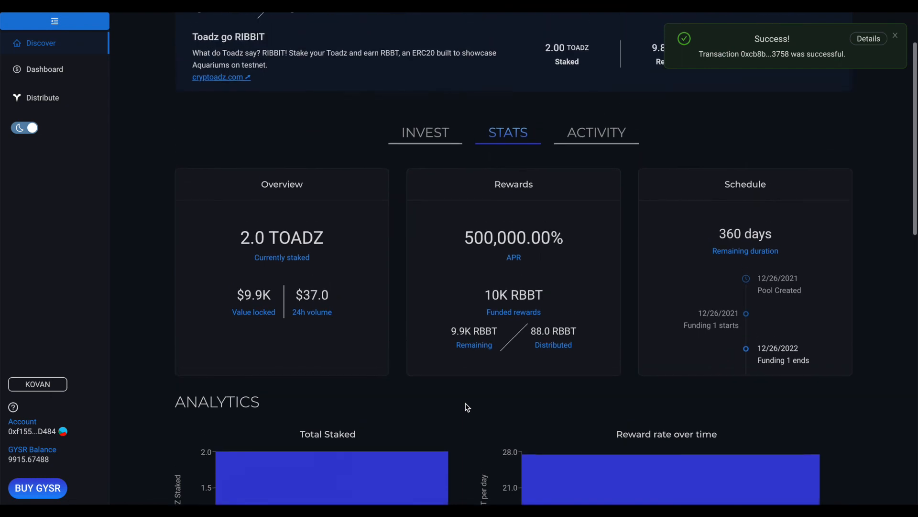
pyautogui.click(425, 134)
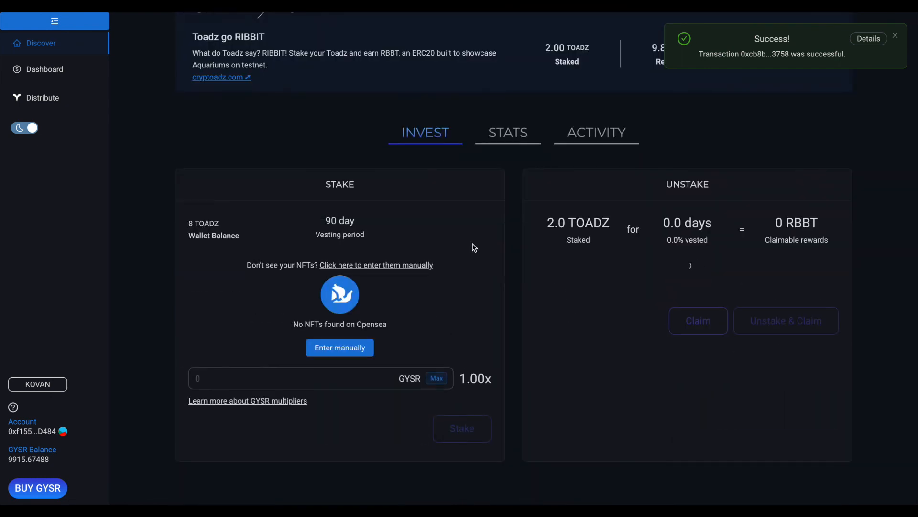
pyautogui.scroll(1, 510, 270)
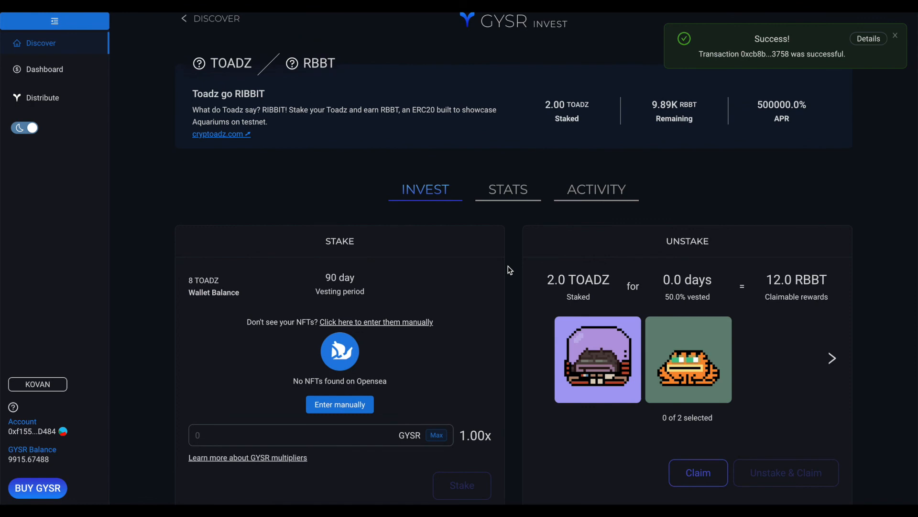
pyautogui.scroll(1, 509, 271)
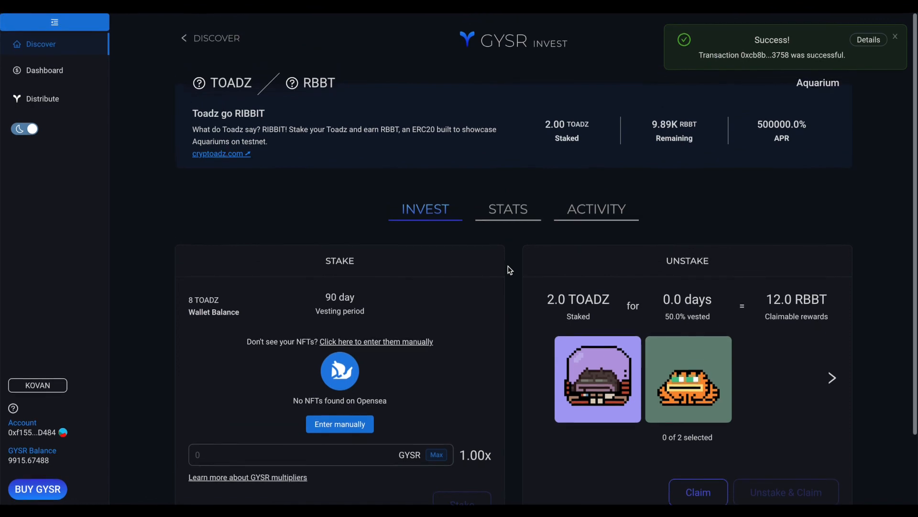